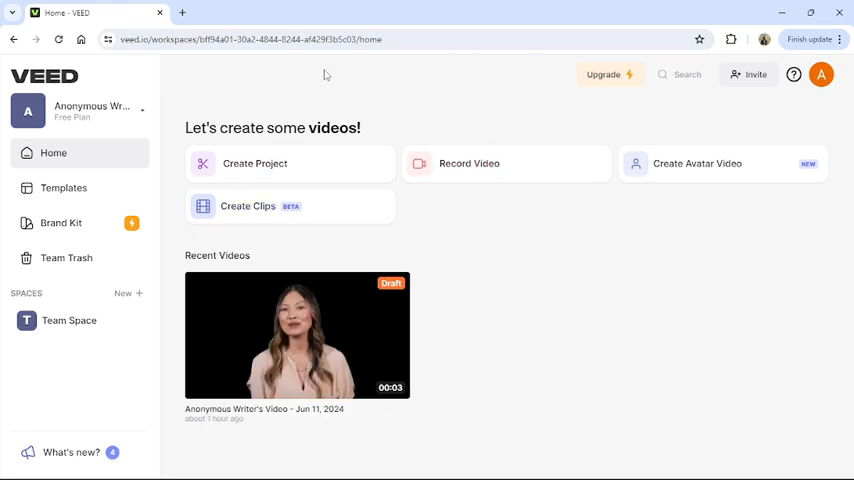
Reveal the signed-in user's account menu from the top-right avatar.
left_click(821, 78)
mouse_move(740, 197)
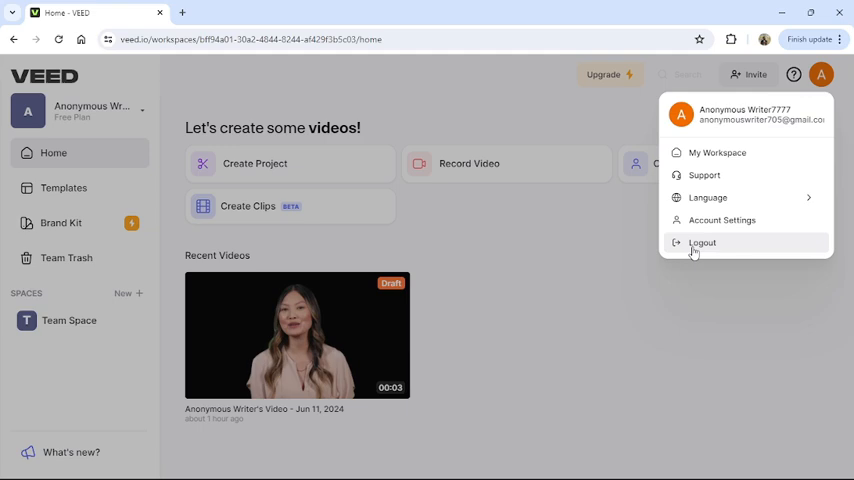
Log out of the VEED account, landing on the public page with Login and Sign Up.
left_click(705, 243)
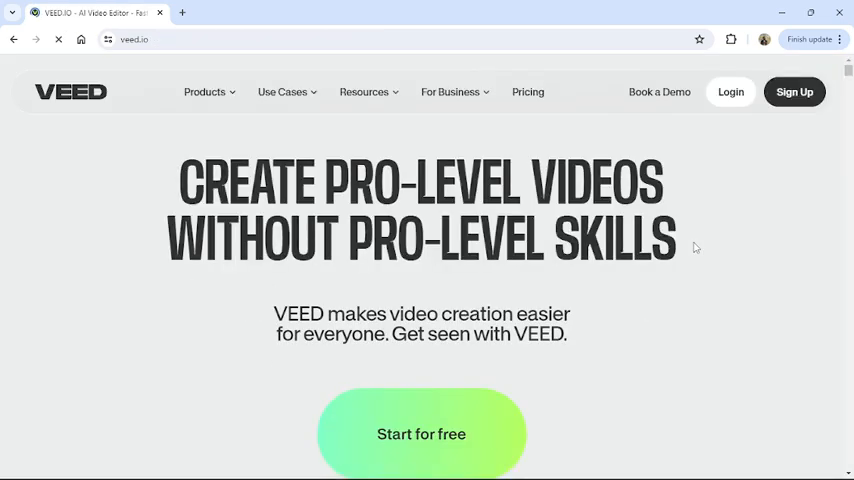